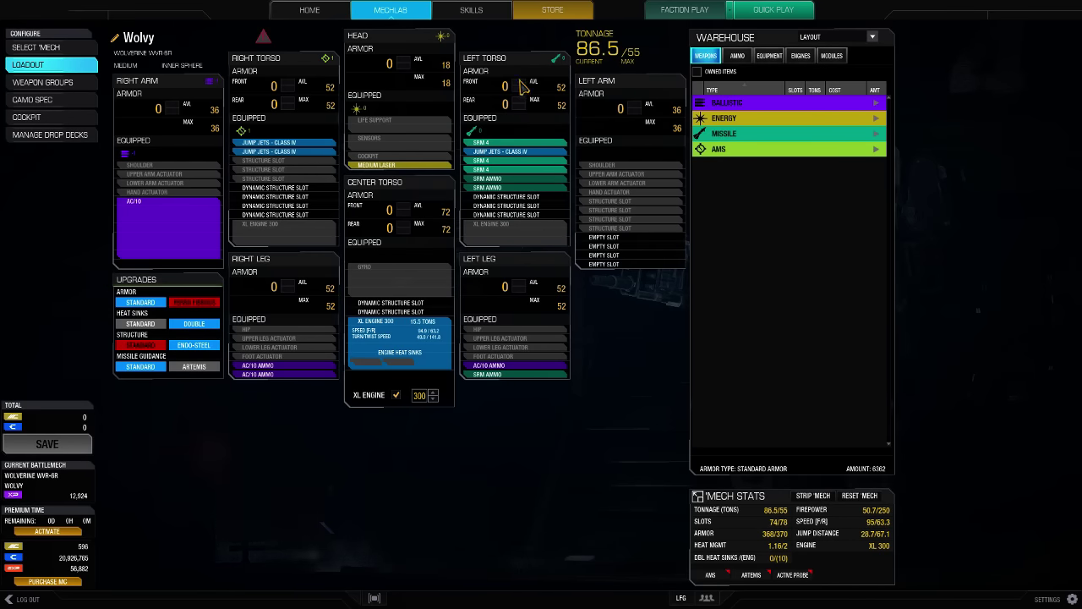
# Step: Preview the owned WVR-7D(L) variant, then return to Wolvy's loadout
pyautogui.click(42, 47)
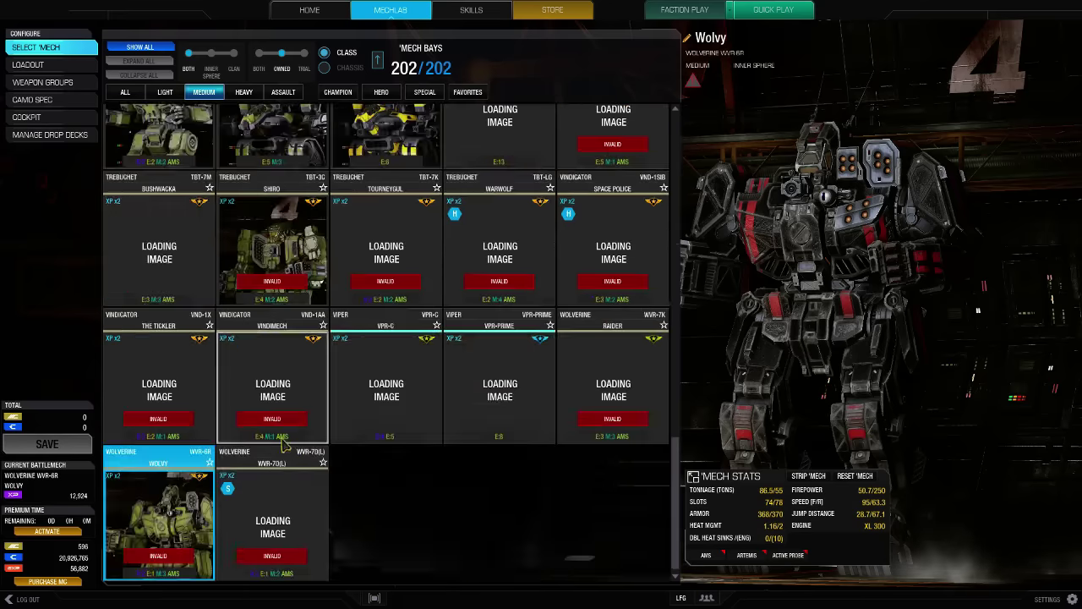
pyautogui.click(267, 478)
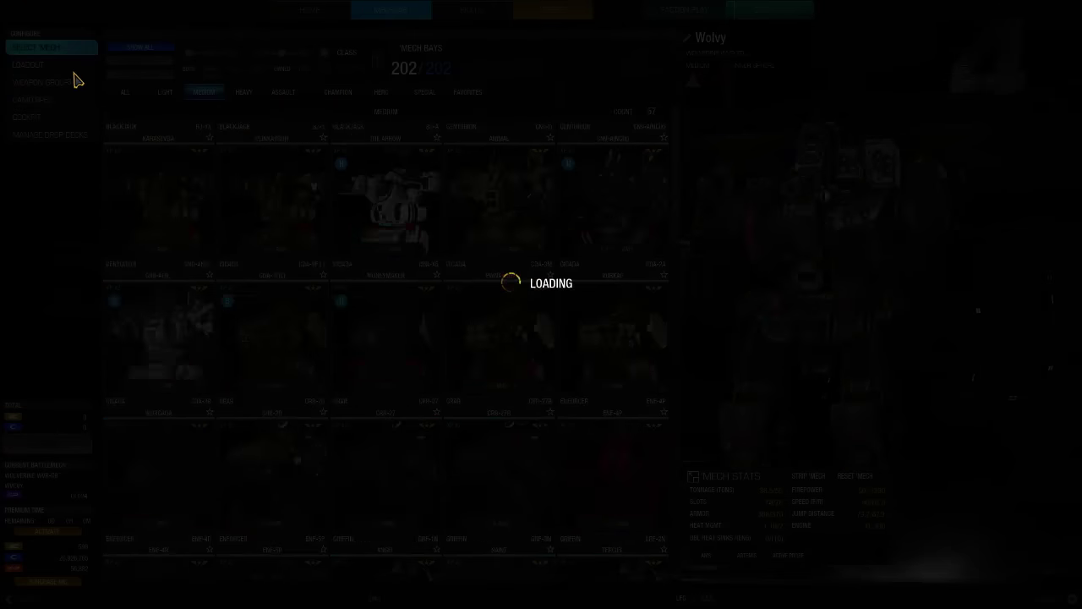
pyautogui.click(34, 64)
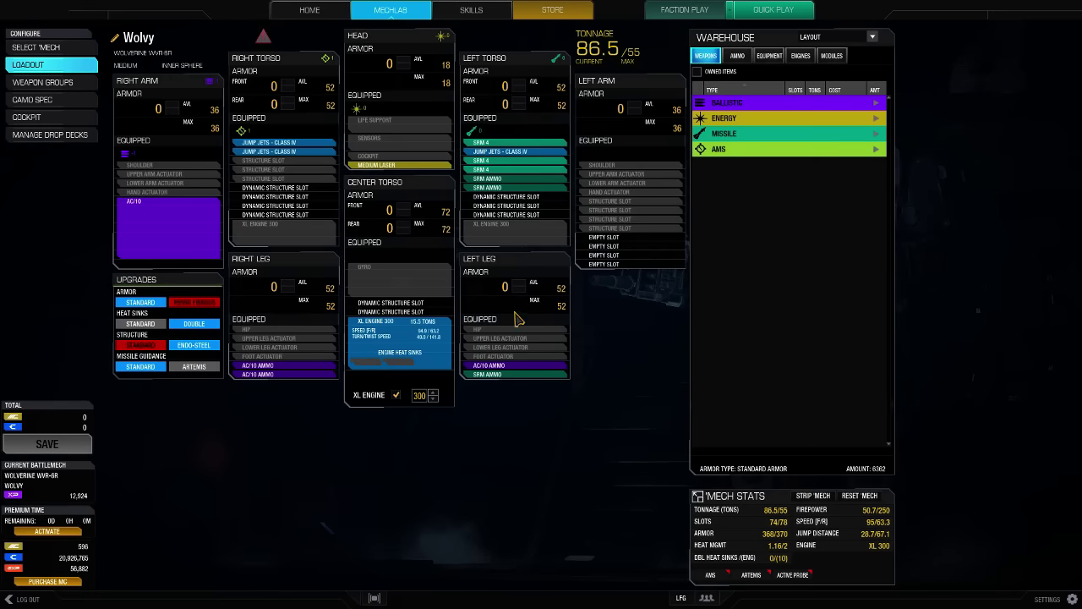
# Step: Trial Wolvy with a 280 engine rating, then pull the XL engine and the AC/10
pyautogui.click(433, 399)
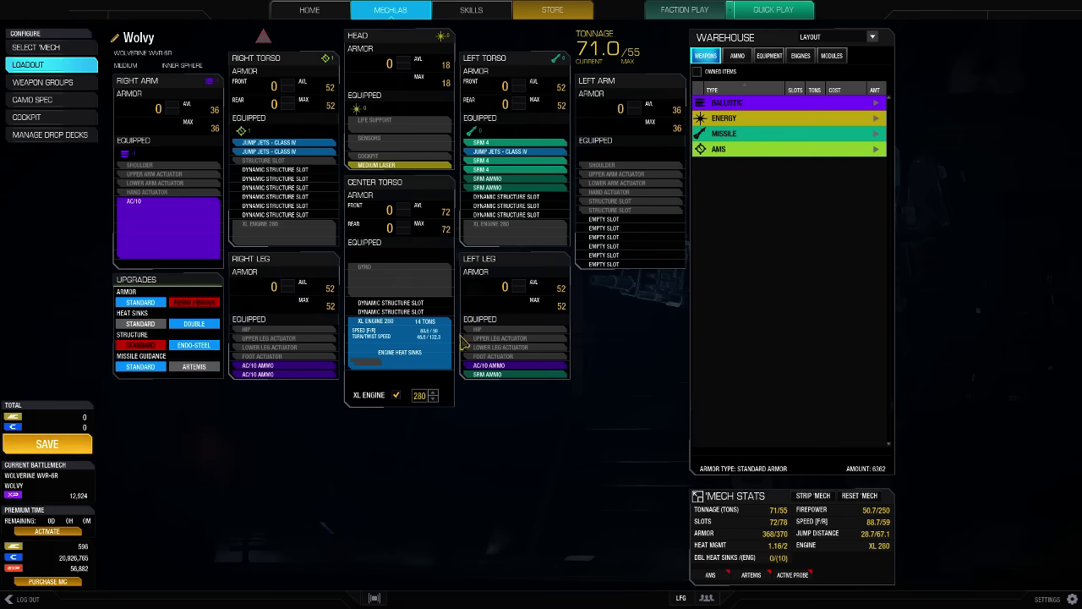
pyautogui.moveTo(399, 338); pyautogui.dragTo(621, 346)
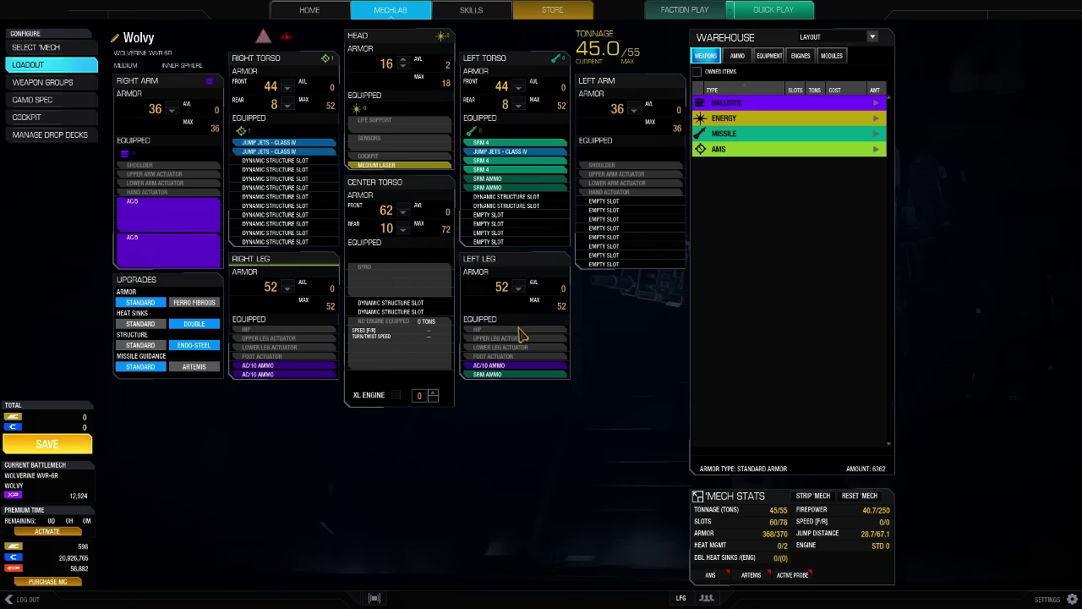
pyautogui.moveTo(519, 331); pyautogui.dragTo(186, 238)
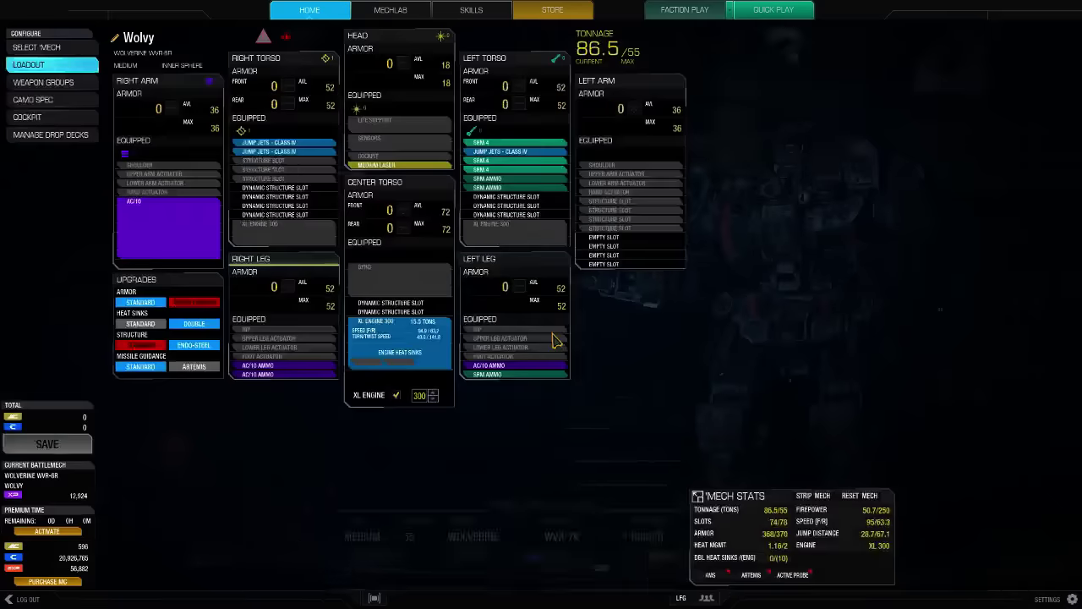
# Step: Dismiss the prompt to the home screen, then reopen Wolvy's unchanged XL 300 loadout
pyautogui.click(406, 15)
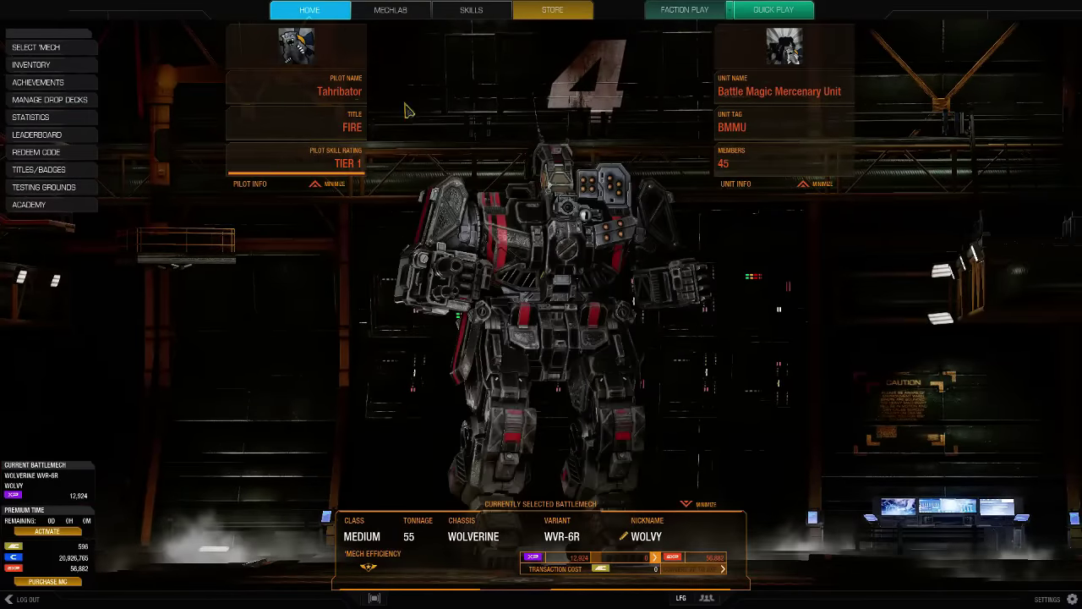
pyautogui.click(388, 12)
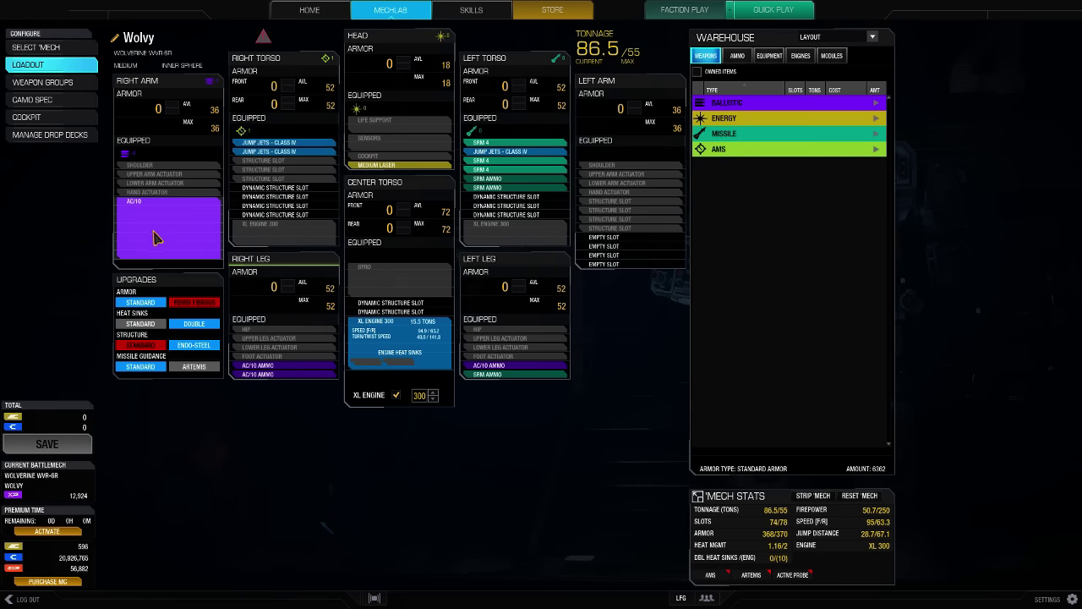
# Step: Strip the AC/10 and both AC/5s from Wolvy's right arm
pyautogui.moveTo(158, 234); pyautogui.dragTo(12, 270)
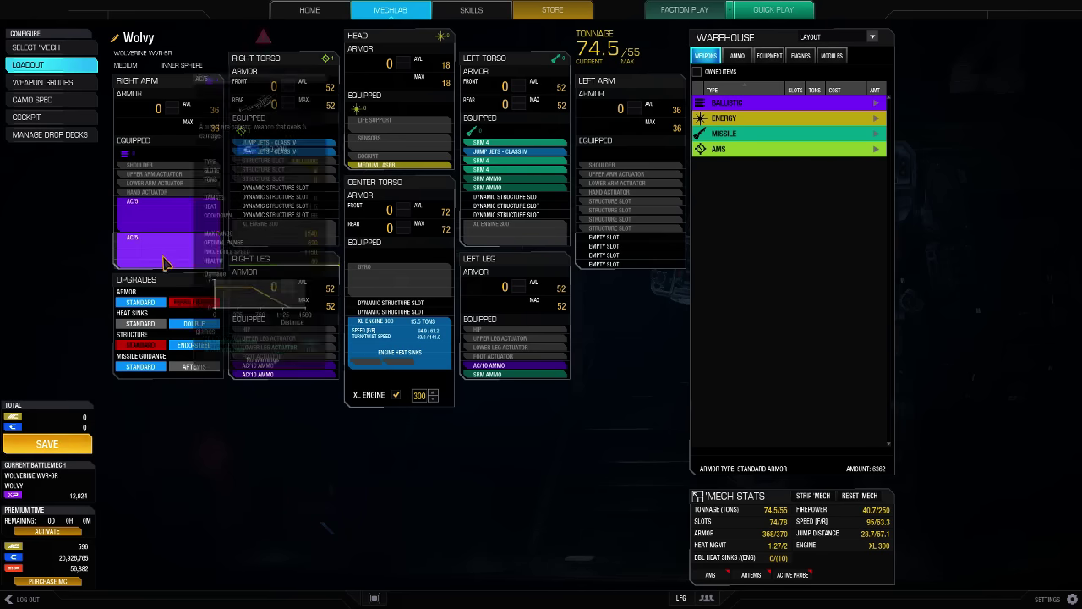
pyautogui.doubleClick(180, 264)
pyautogui.doubleClick(135, 216)
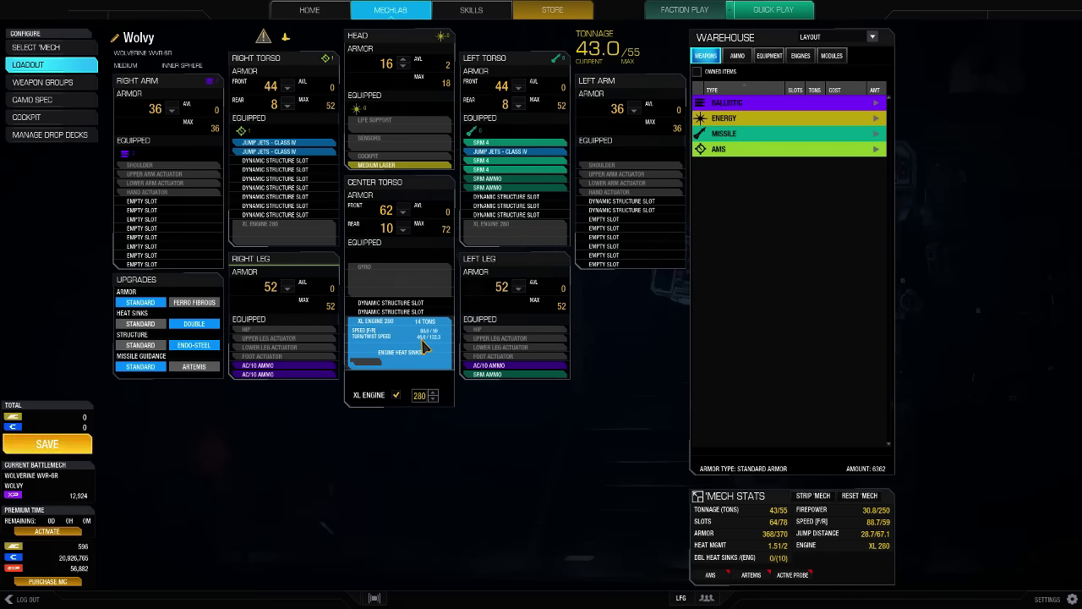
# Step: Remove both left-torso SRM 4s and the center-torso XL engine
pyautogui.doubleClick(505, 162)
pyautogui.doubleClick(510, 160)
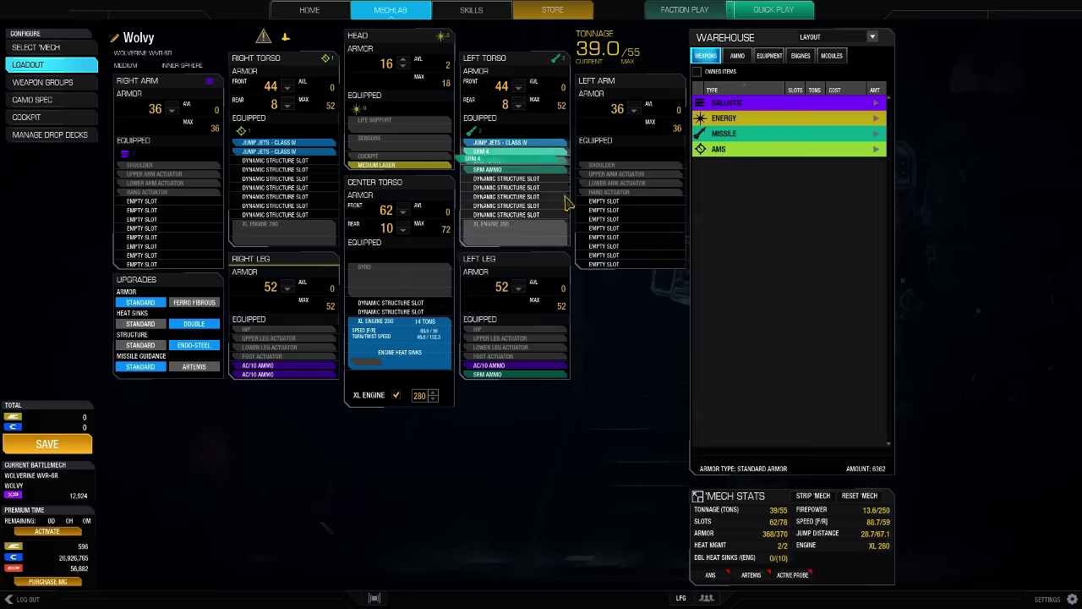
pyautogui.doubleClick(405, 361)
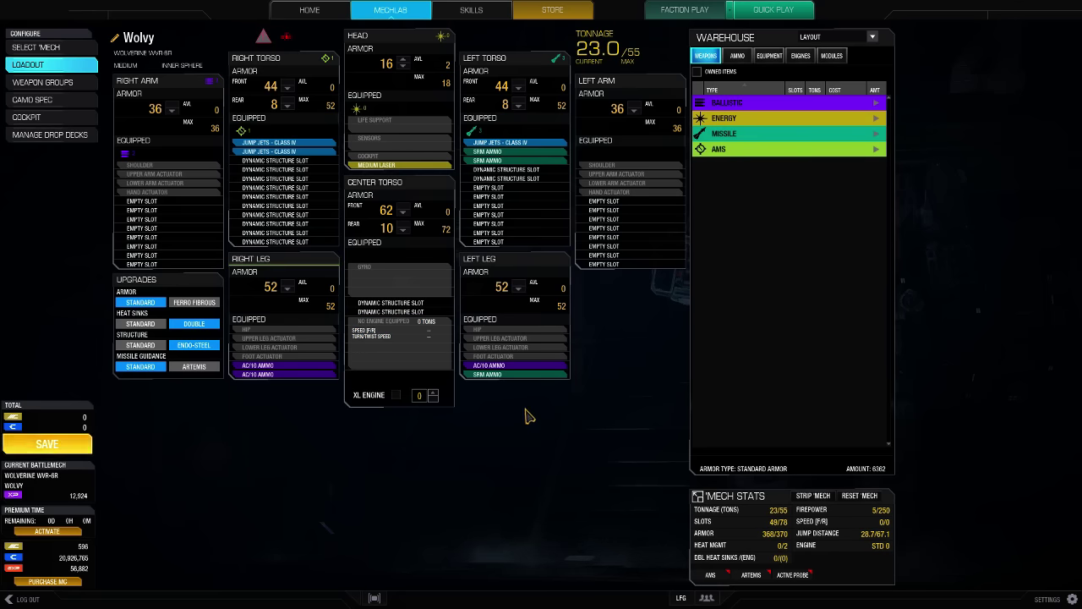